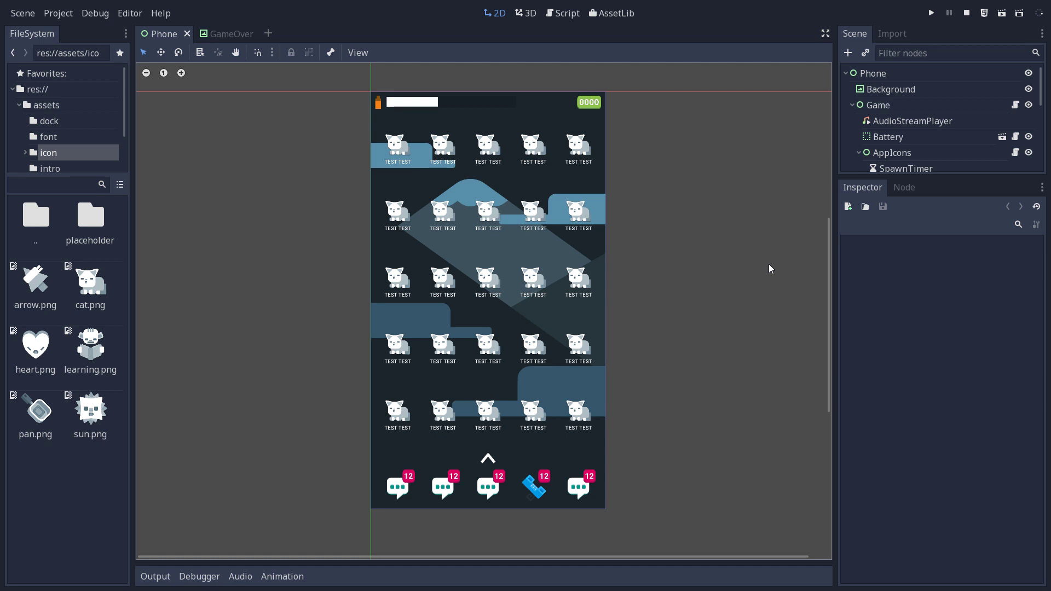
In the GameOver scene, rotate the CatRainLeft emitter's particle stream and save the scene
{"action": "left_click", "coordinate": [236, 34]}
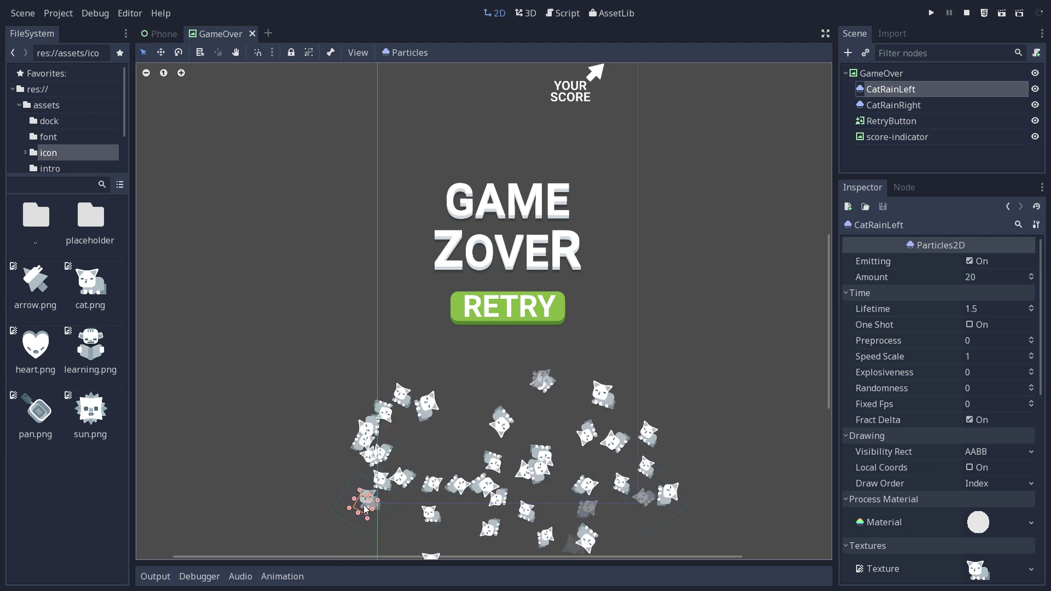
{"action": "key", "text": "e"}
{"action": "mouse_move", "coordinate": [339, 362]}
{"action": "left_mouse_down"}
{"action": "mouse_move", "coordinate": [187, 344]}
{"action": "mouse_move", "coordinate": [383, 345]}
{"action": "mouse_move", "coordinate": [417, 321]}
{"action": "mouse_move", "coordinate": [169, 323]}
{"action": "mouse_move", "coordinate": [399, 482]}
{"action": "mouse_move", "coordinate": [439, 521]}
{"action": "mouse_move", "coordinate": [475, 527]}
{"action": "left_mouse_up"}
{"action": "key", "text": "ctrl+s"}
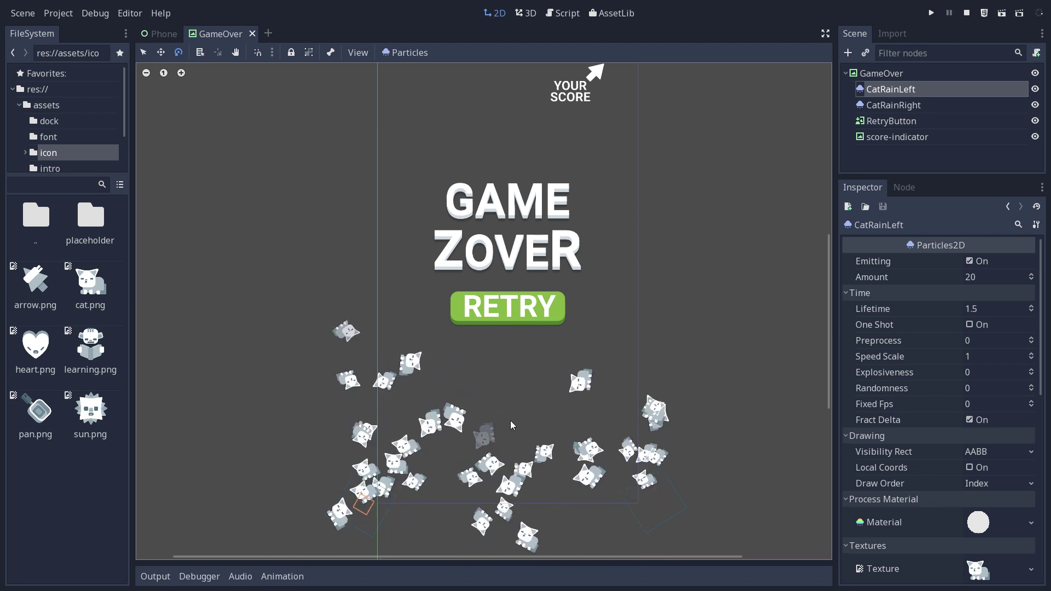
Hide CatRainLeft and CatRainRight, then add a Particles2D node as GameOver's first child
{"action": "left_click", "coordinate": [1035, 88]}
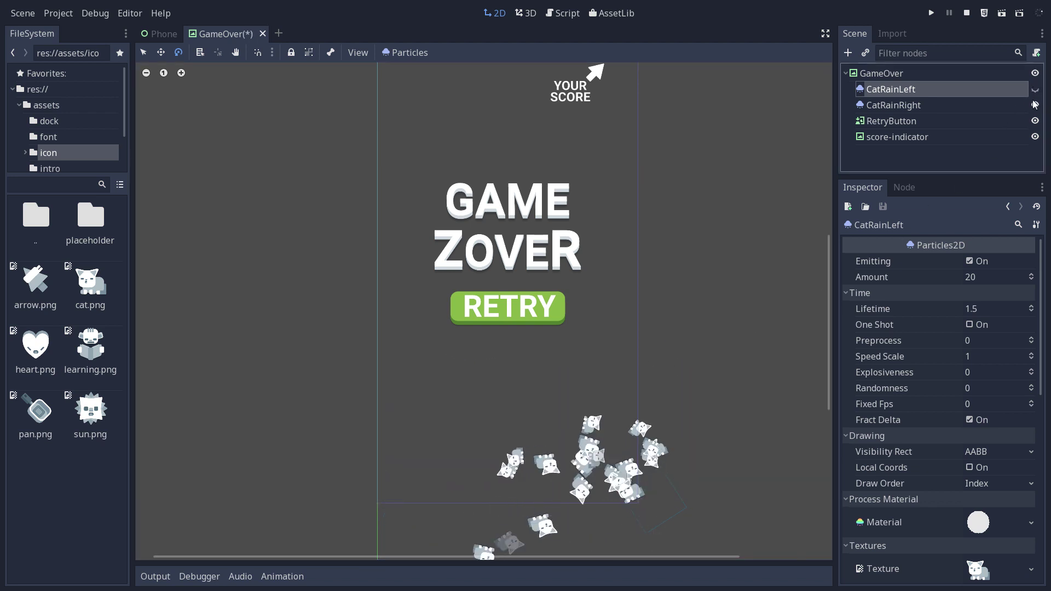
{"action": "left_click", "coordinate": [1035, 104]}
{"action": "left_click", "coordinate": [961, 73]}
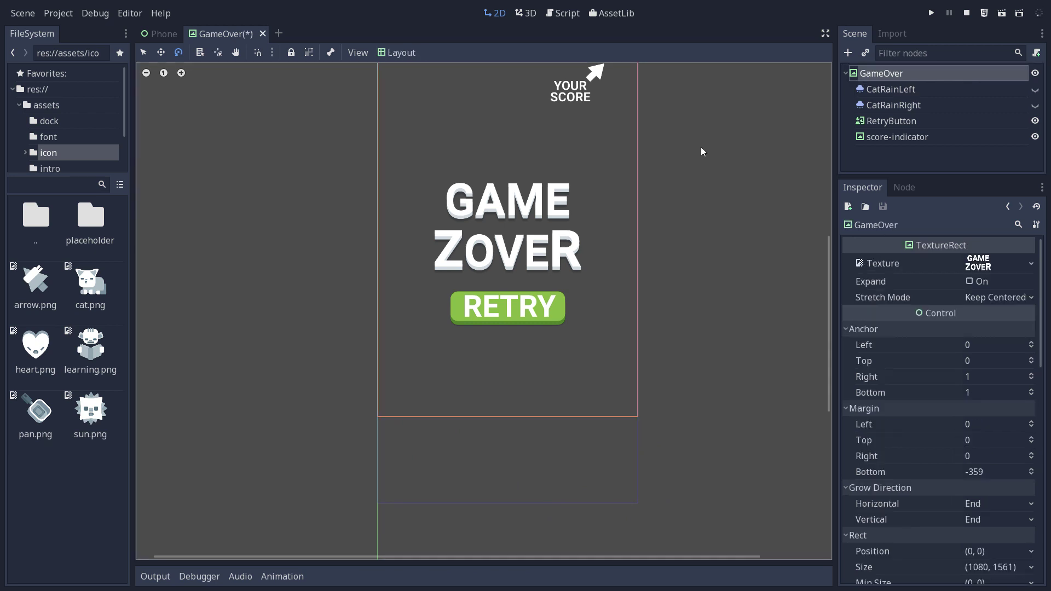
{"action": "key", "text": "ctrl+a"}
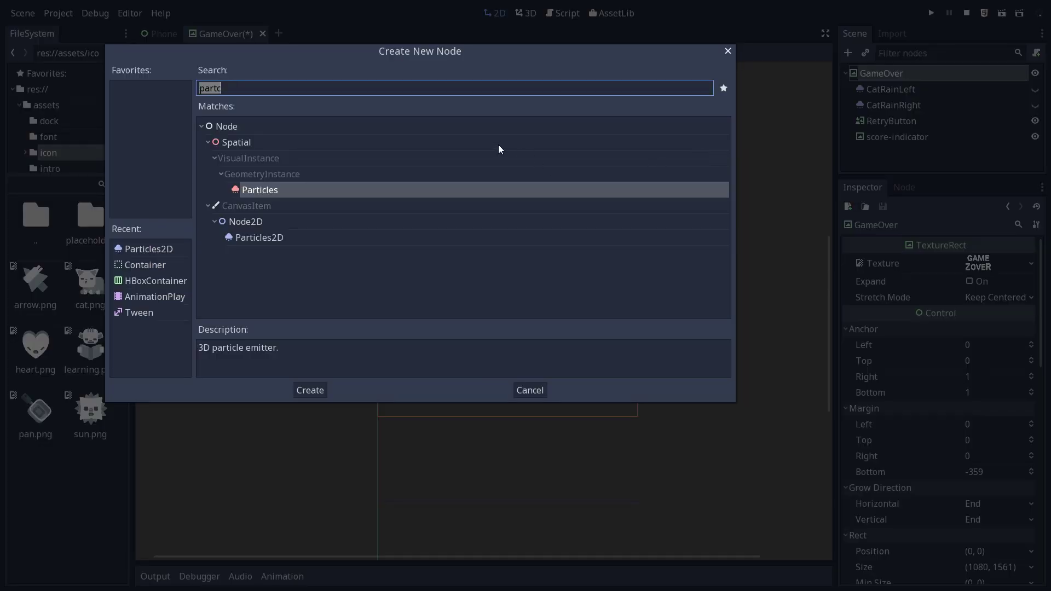
{"action": "left_click", "coordinate": [255, 238]}
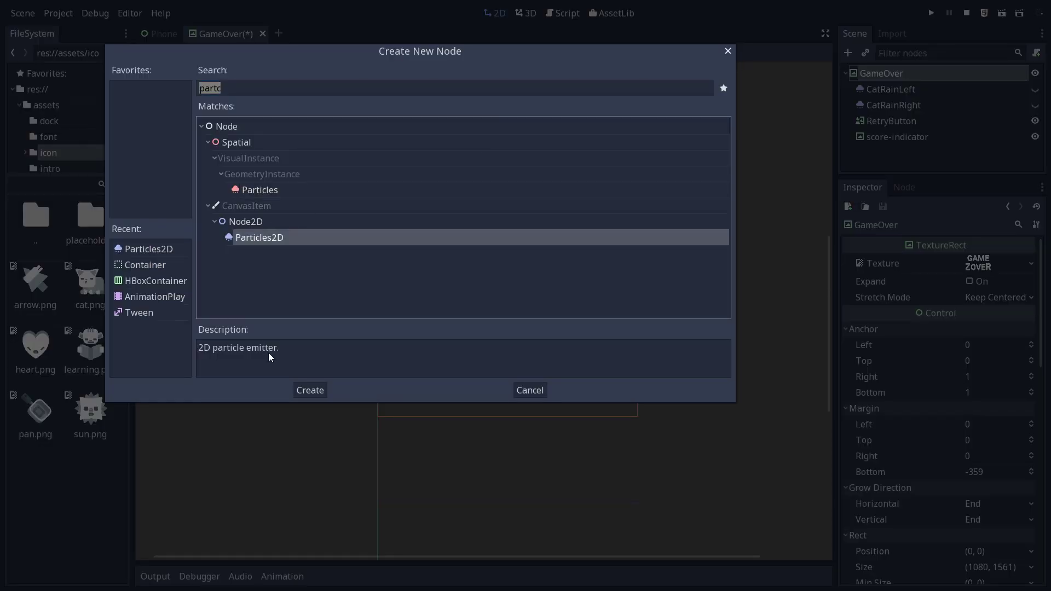
{"action": "left_click", "coordinate": [311, 390]}
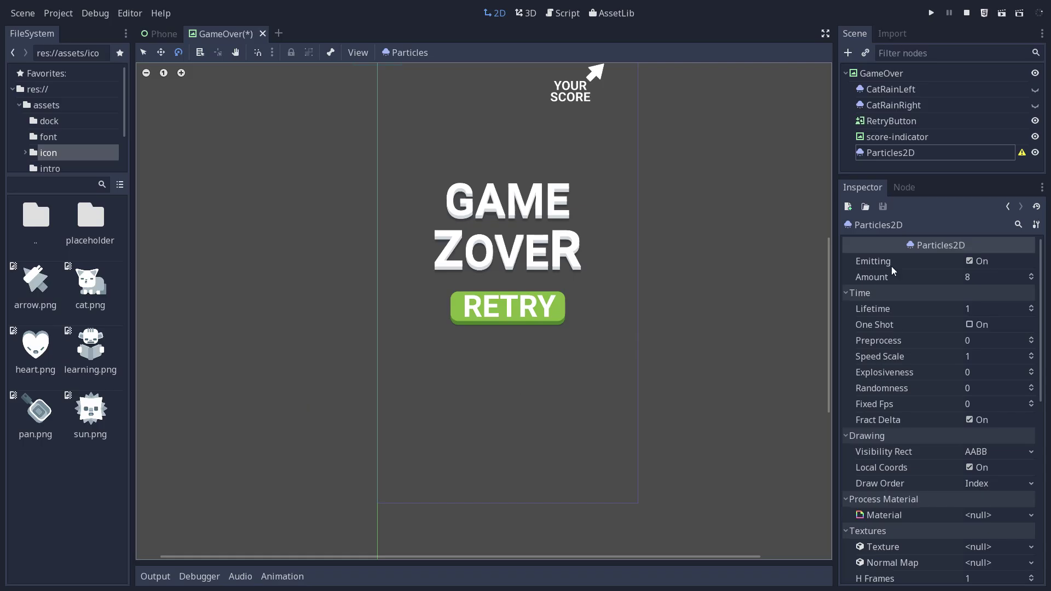
{"action": "left_click_drag", "start_coordinate": [926, 151], "coordinate": [917, 78]}
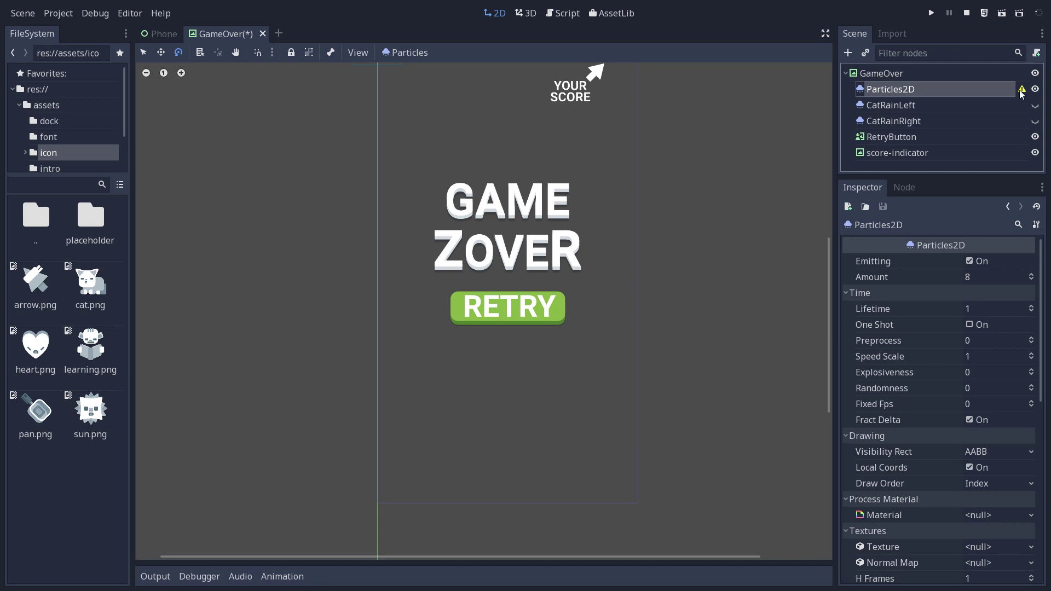
{"action": "mouse_move", "coordinate": [1022, 94]}
Assign a New ParticlesMaterial as the Particles2D node's Process Material
{"action": "left_click_drag", "start_coordinate": [1043, 258], "coordinate": [1043, 307]}
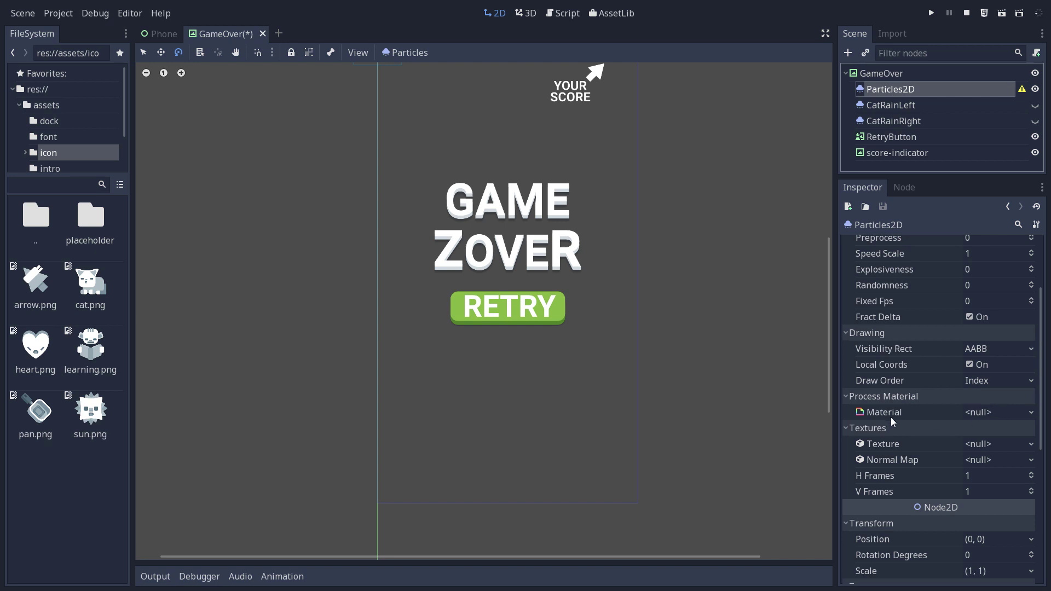
{"action": "left_click", "coordinate": [1031, 413]}
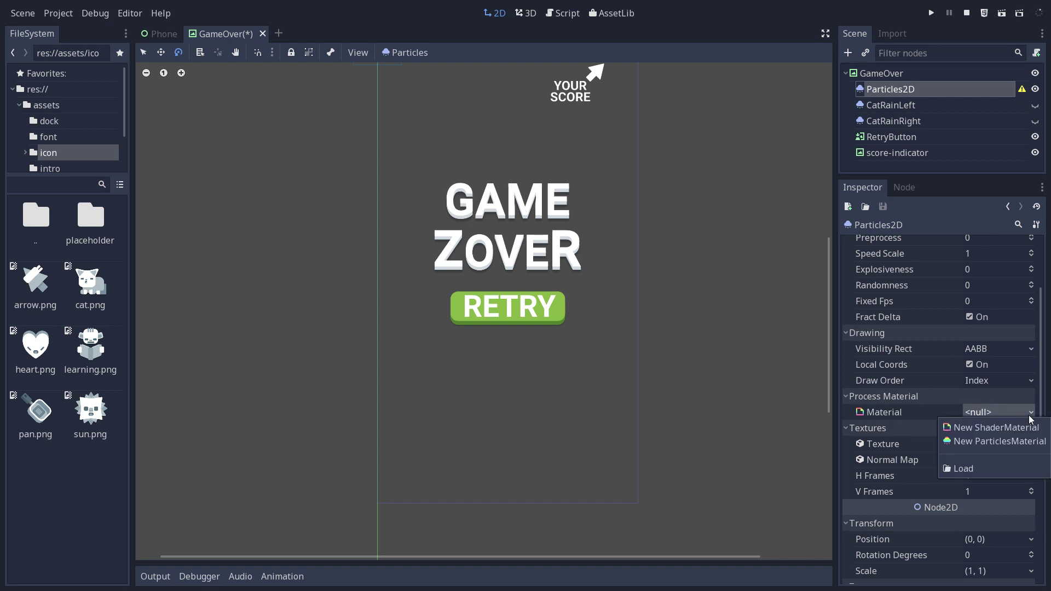
{"action": "left_click", "coordinate": [1006, 441]}
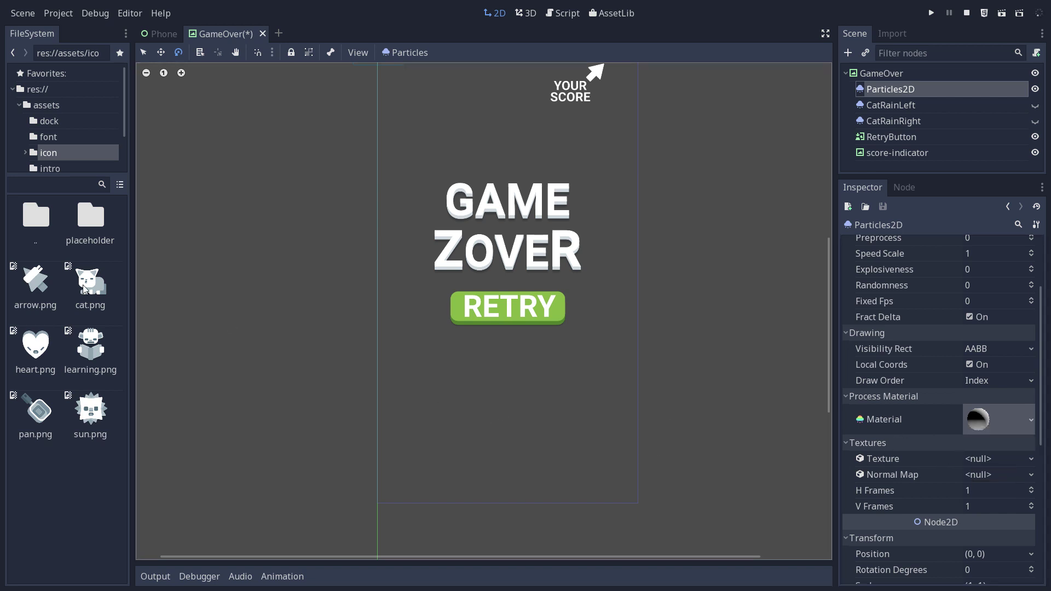
Set cat.png as the particle texture and move the emitter just below the RETRY button
{"action": "left_click_drag", "start_coordinate": [84, 289], "coordinate": [1016, 455]}
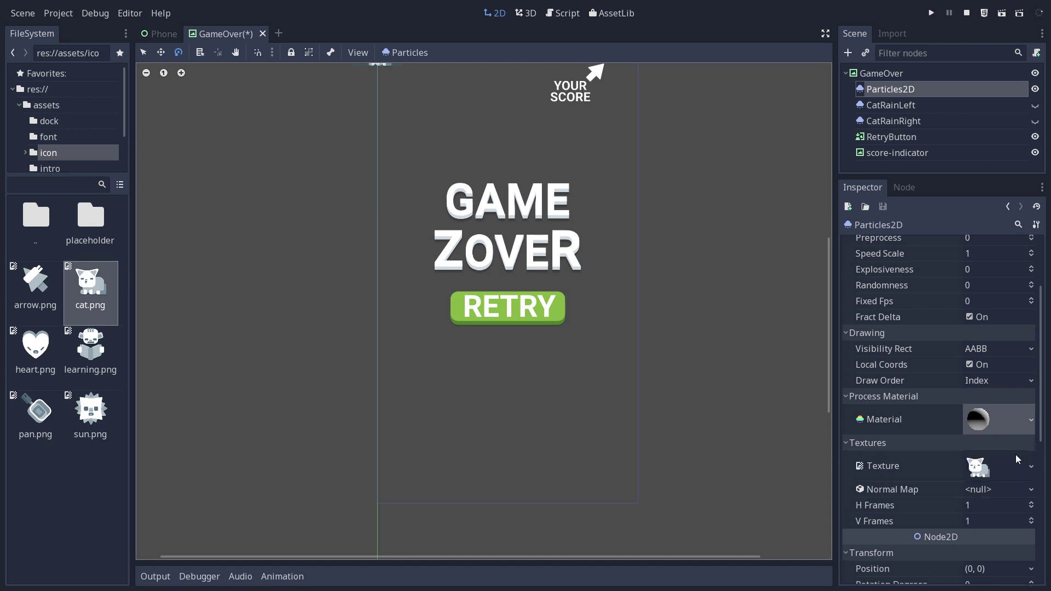
{"action": "scroll", "coordinate": [605, 257], "scroll_direction": "up", "scroll_amount": 3}
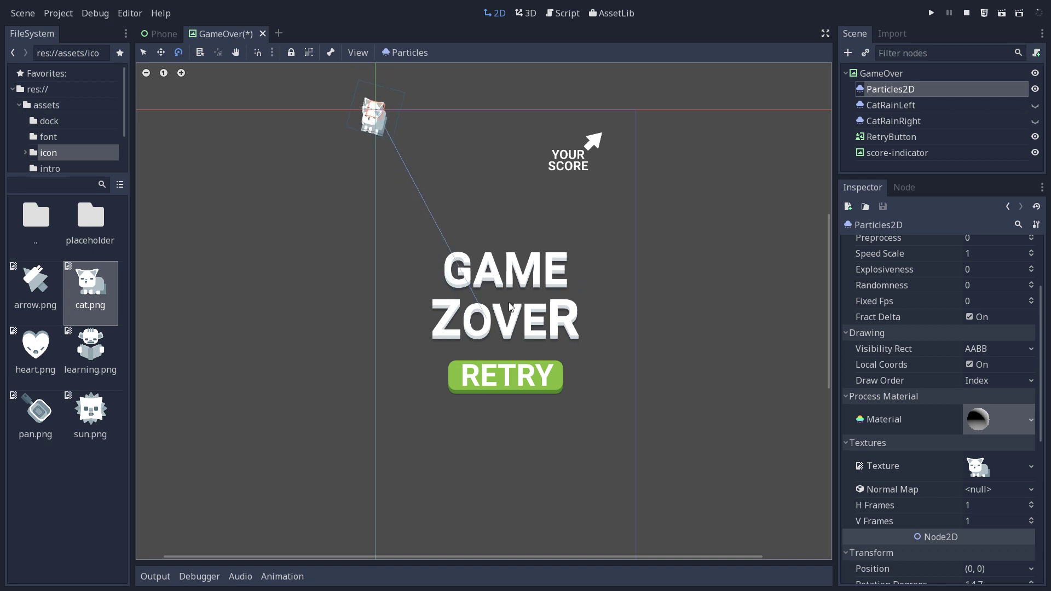
{"action": "left_click_drag", "start_coordinate": [383, 114], "coordinate": [537, 447]}
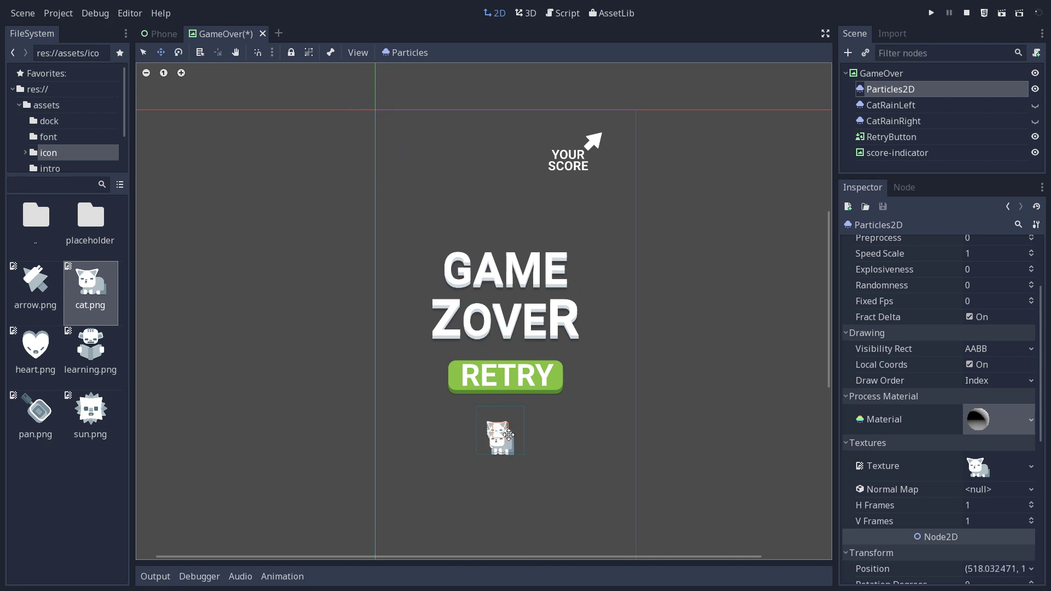
{"action": "scroll", "coordinate": [519, 487], "scroll_direction": "up", "scroll_amount": 5}
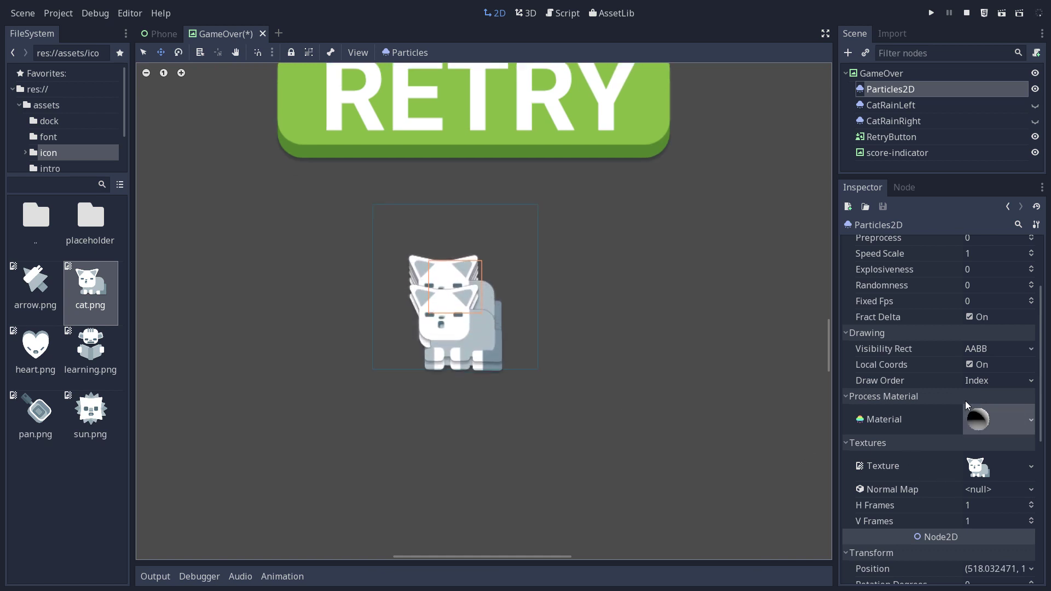
Set the ParticlesMaterial's Initial Velocity to 400
{"action": "left_click", "coordinate": [990, 421]}
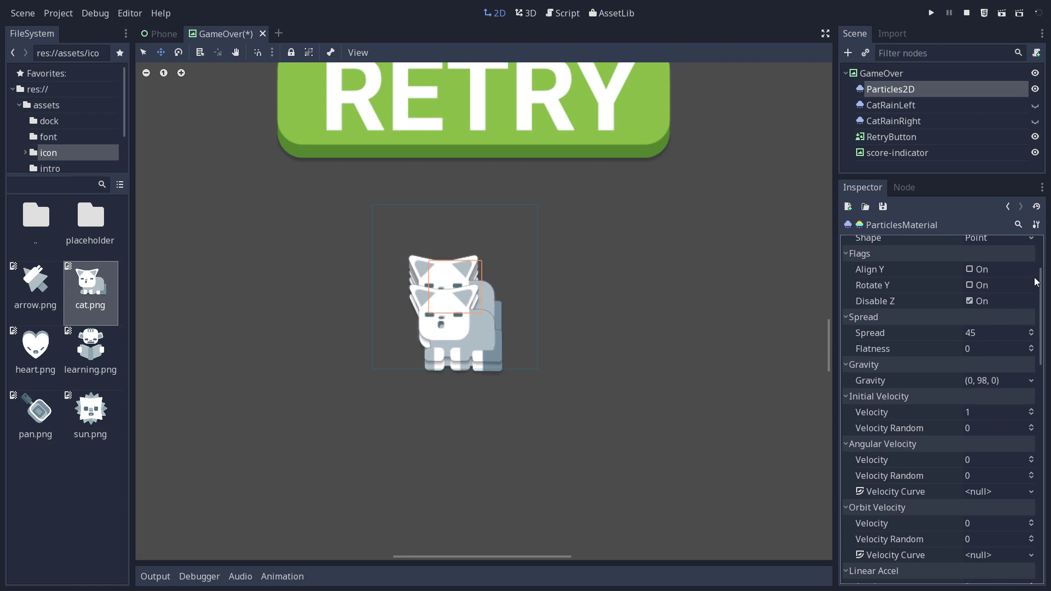
{"action": "scroll", "coordinate": [1042, 282], "scroll_direction": "up", "scroll_amount": 3}
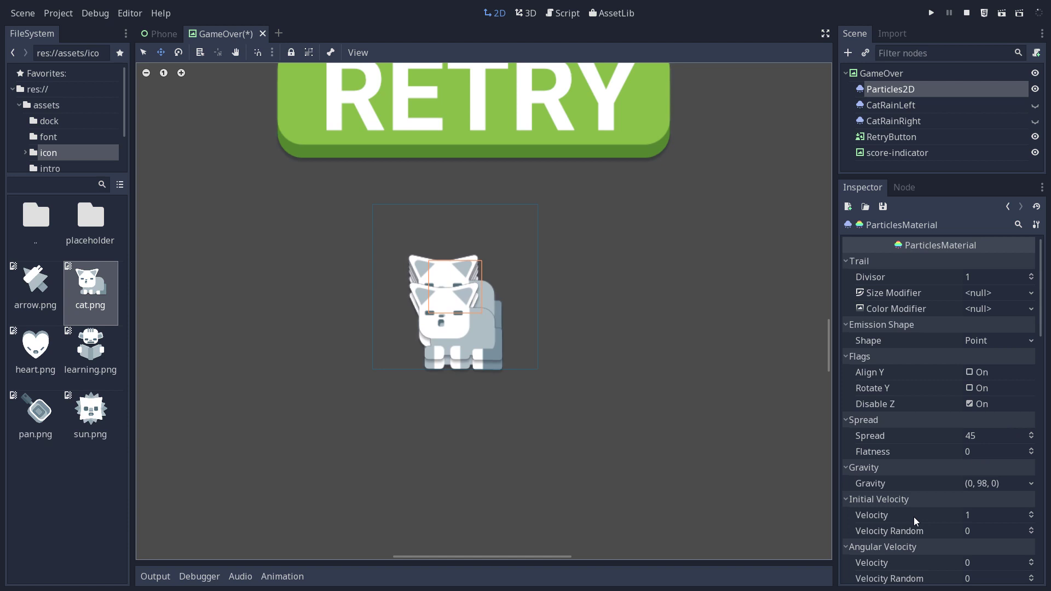
{"action": "left_click", "coordinate": [970, 519]}
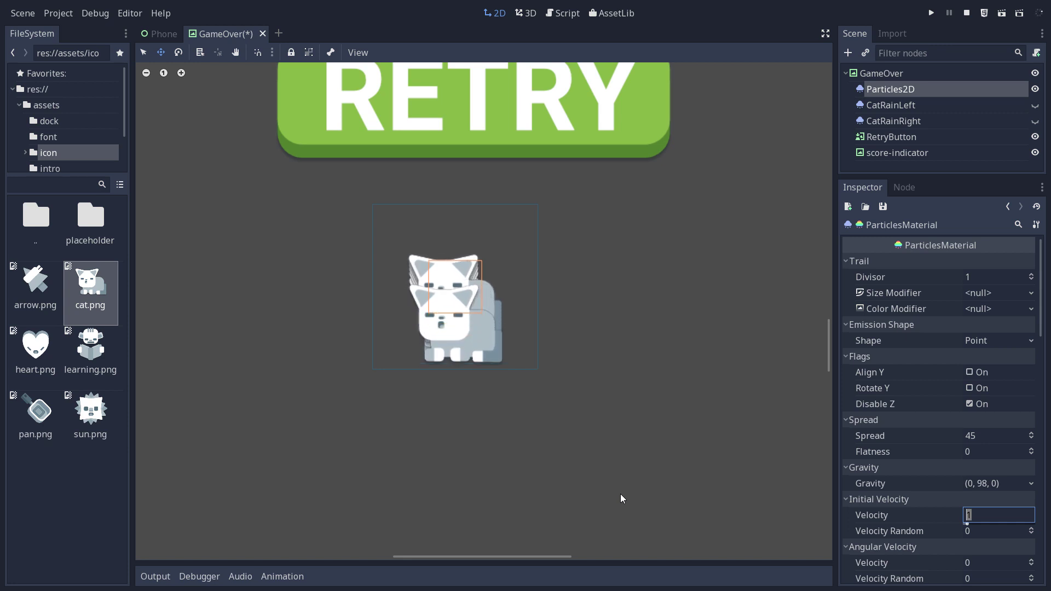
{"action": "type", "text": "400"}
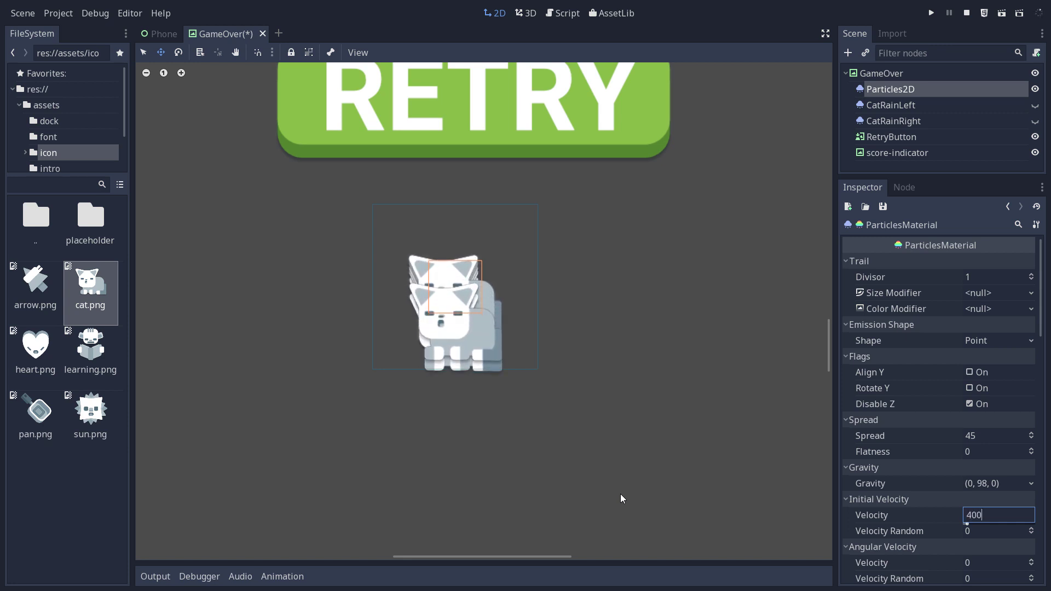
{"action": "key", "text": "Return"}
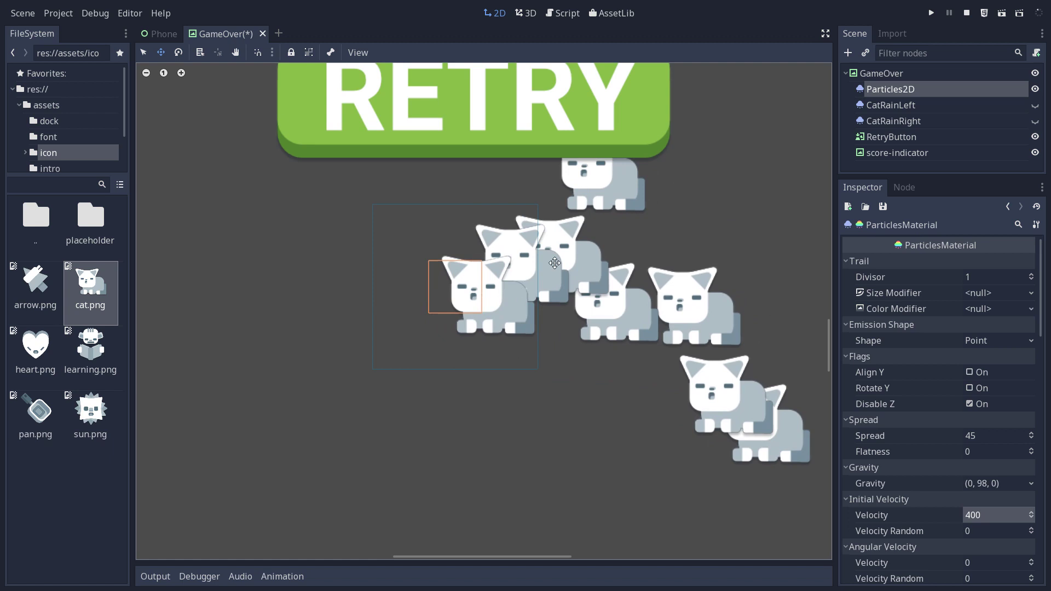
{"action": "scroll", "coordinate": [555, 263], "scroll_direction": "down", "scroll_amount": 5}
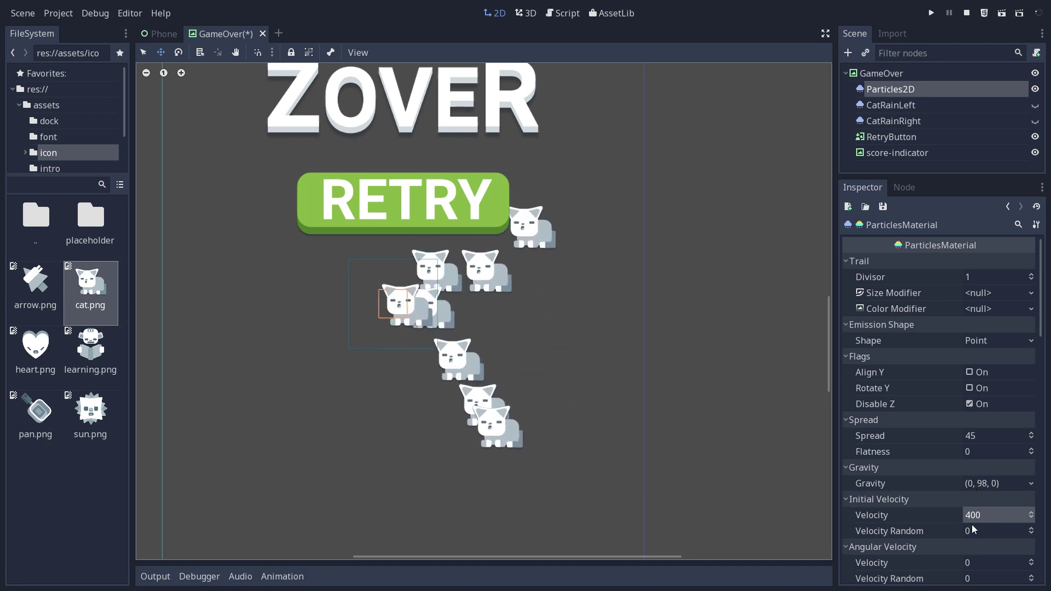
Change the ParticlesMaterial gravity's y value from 98 to 600
{"action": "left_click", "coordinate": [994, 484]}
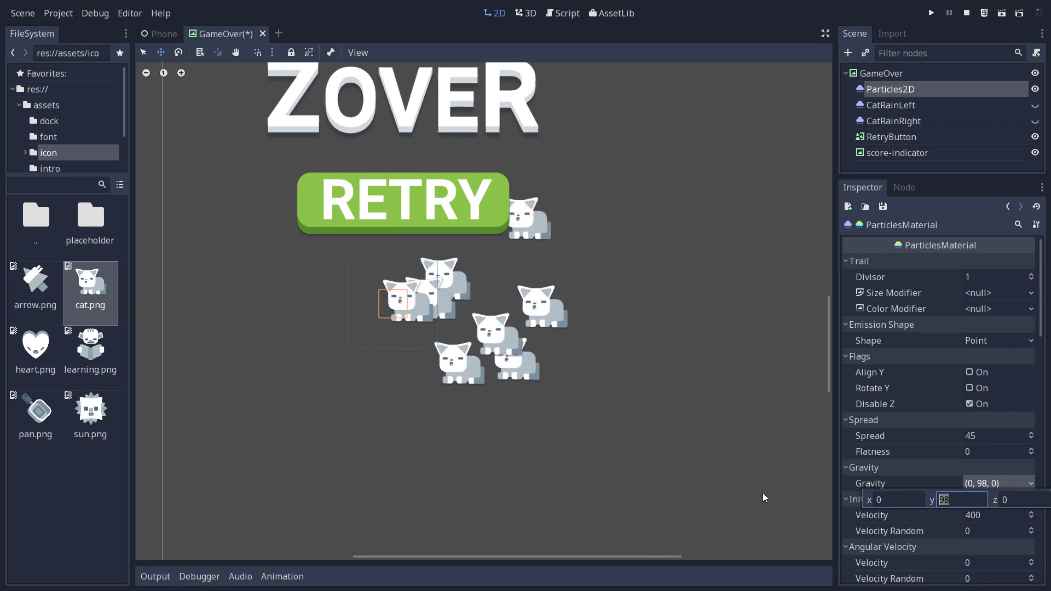
{"action": "type", "text": "600"}
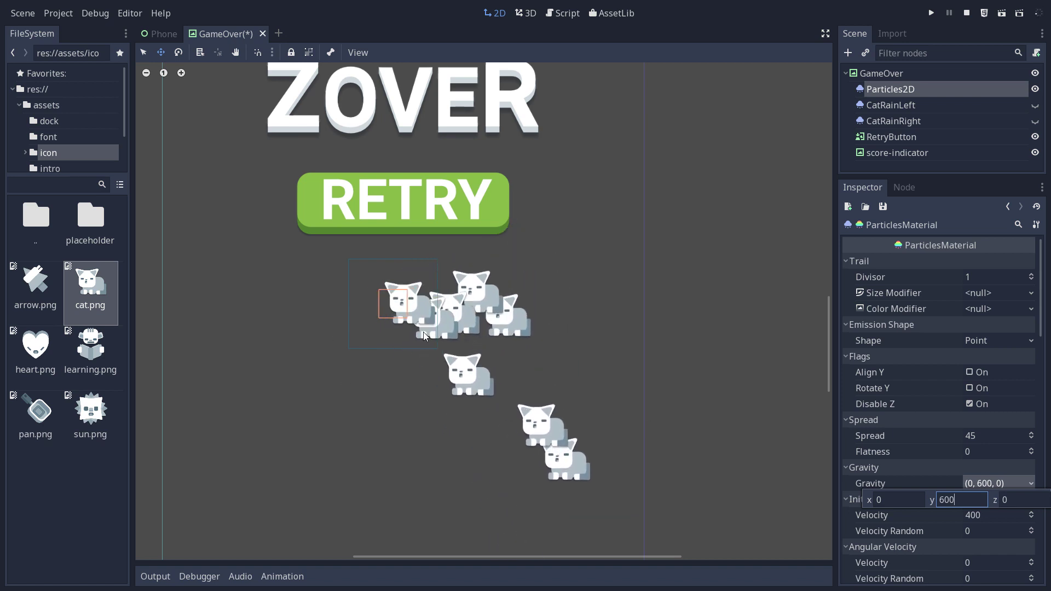
{"action": "left_click", "coordinate": [521, 333]}
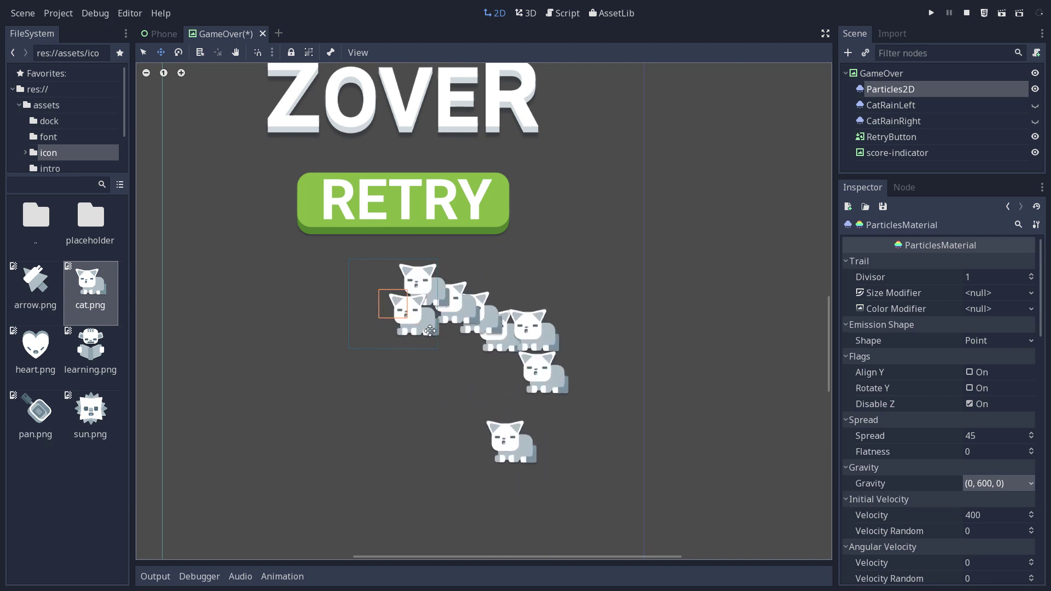
{"action": "key", "text": "e"}
{"action": "left_click_drag", "start_coordinate": [433, 333], "coordinate": [560, 227]}
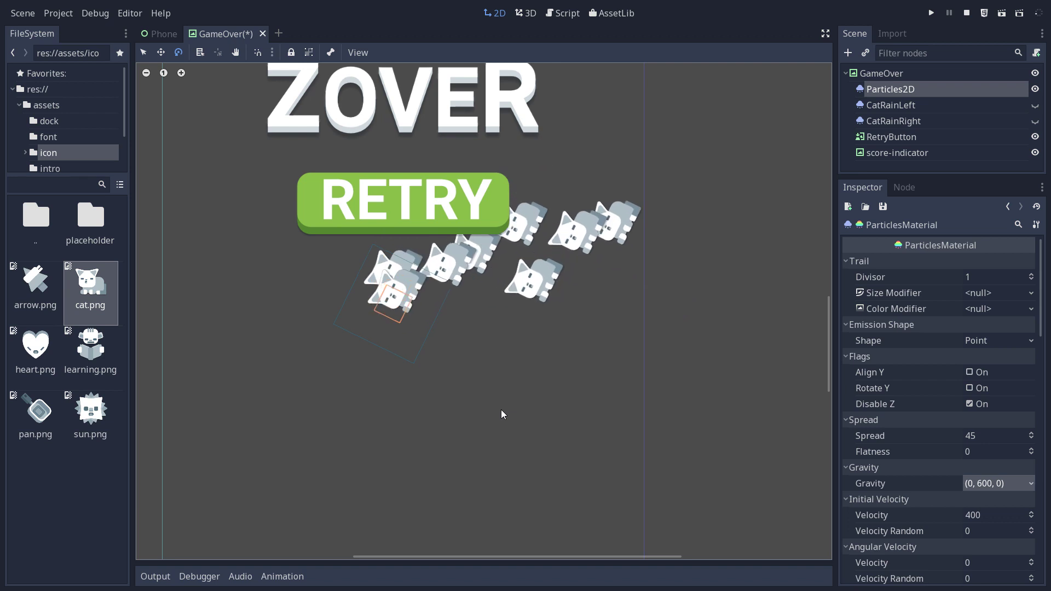
{"action": "key", "text": "w"}
{"action": "left_click_drag", "start_coordinate": [392, 316], "coordinate": [542, 313]}
{"action": "left_click_drag", "start_coordinate": [443, 320], "coordinate": [350, 374]}
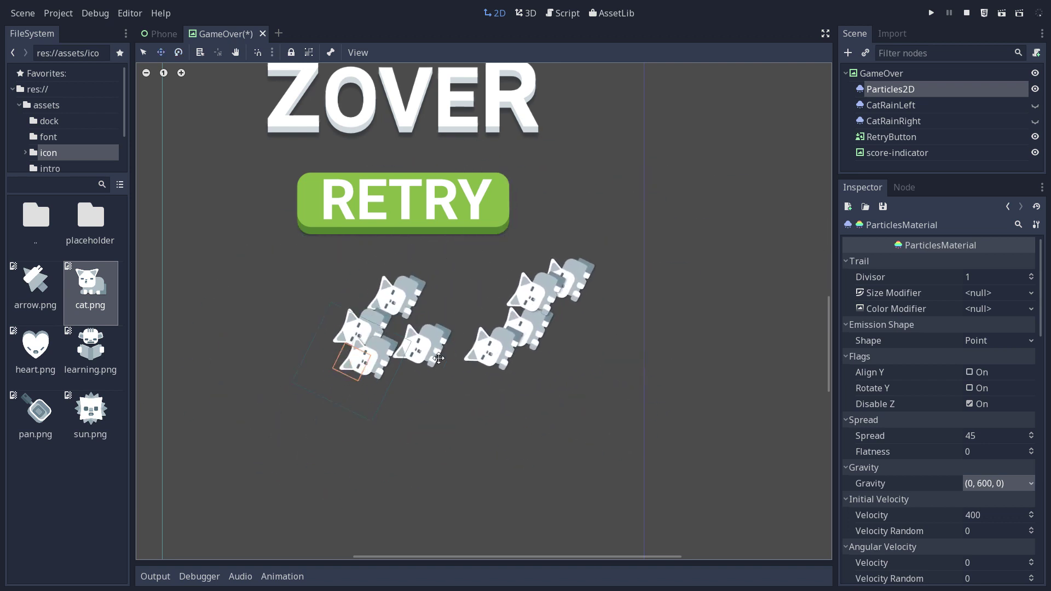
{"action": "key", "text": "ctrl+z"}
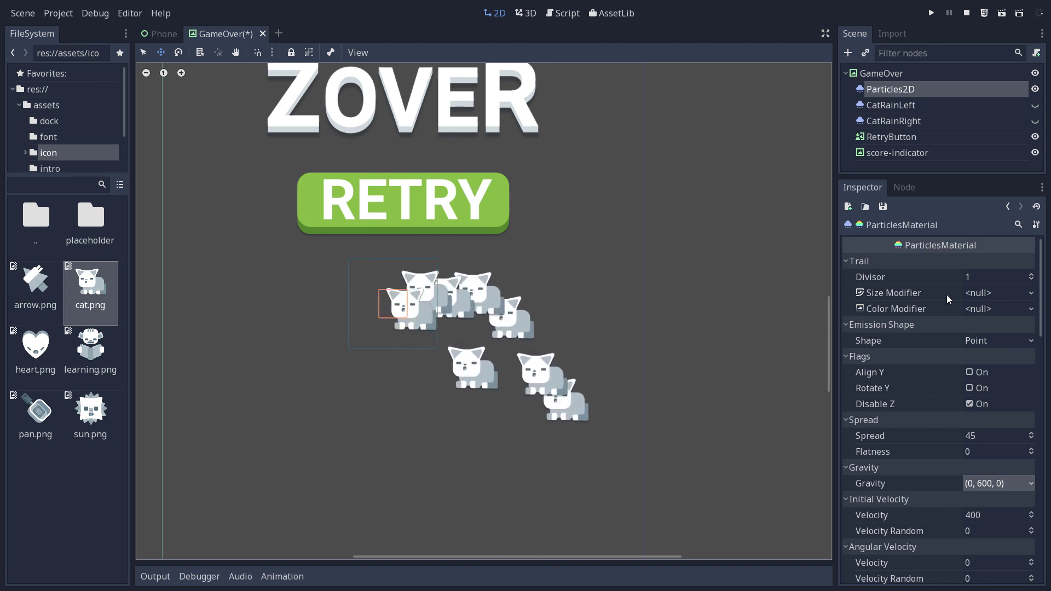
Back on the Particles2D node, uncheck Drawing > Local Coords
{"action": "left_click", "coordinate": [1007, 206]}
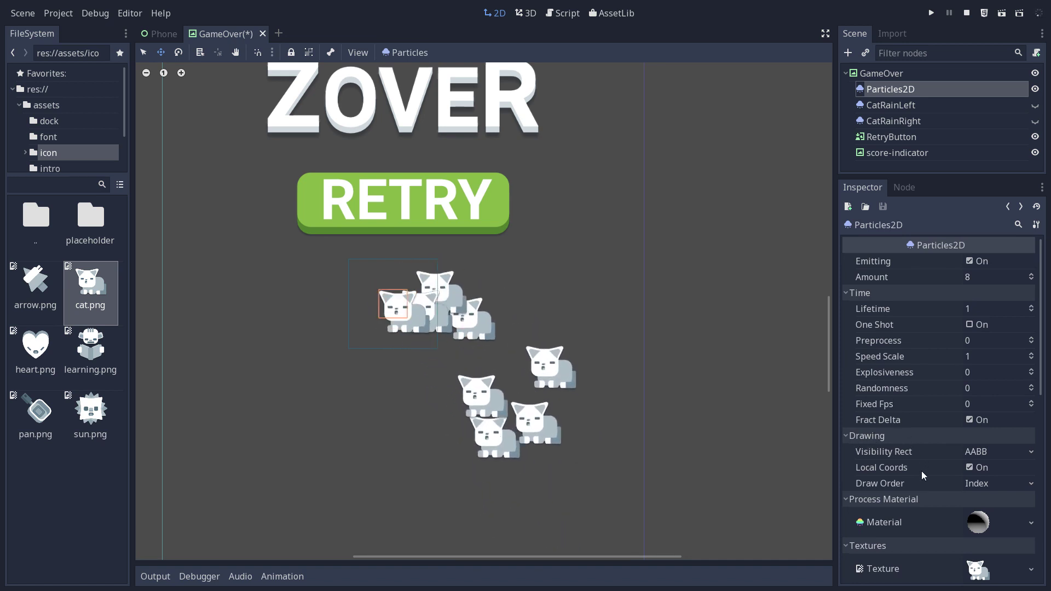
{"action": "left_click", "coordinate": [968, 467]}
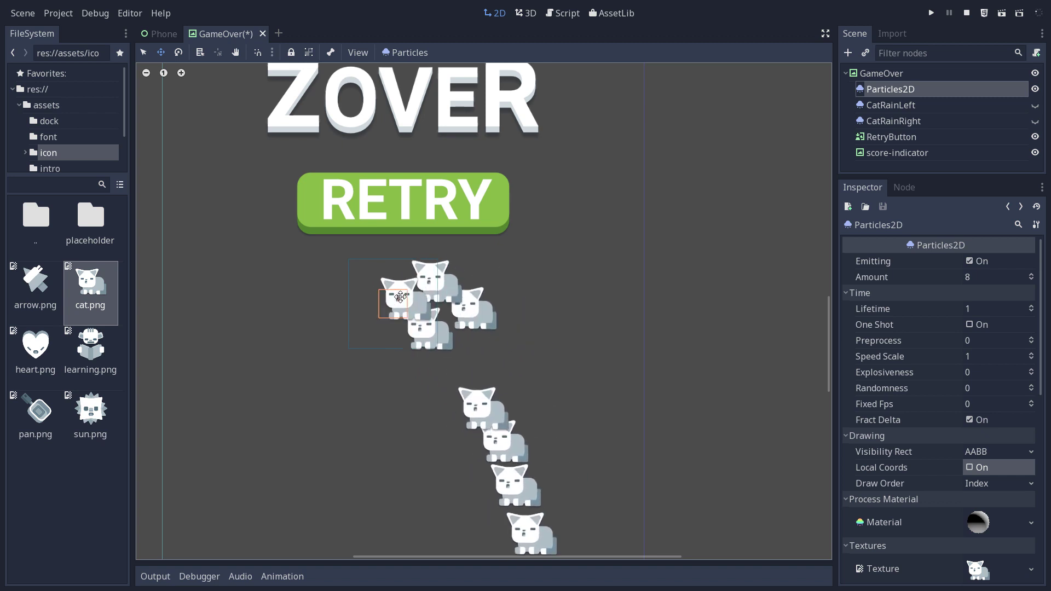
Move the emitter left and tilt it back and forth to check the cats still fall downward
{"action": "left_click_drag", "start_coordinate": [394, 295], "coordinate": [379, 315]}
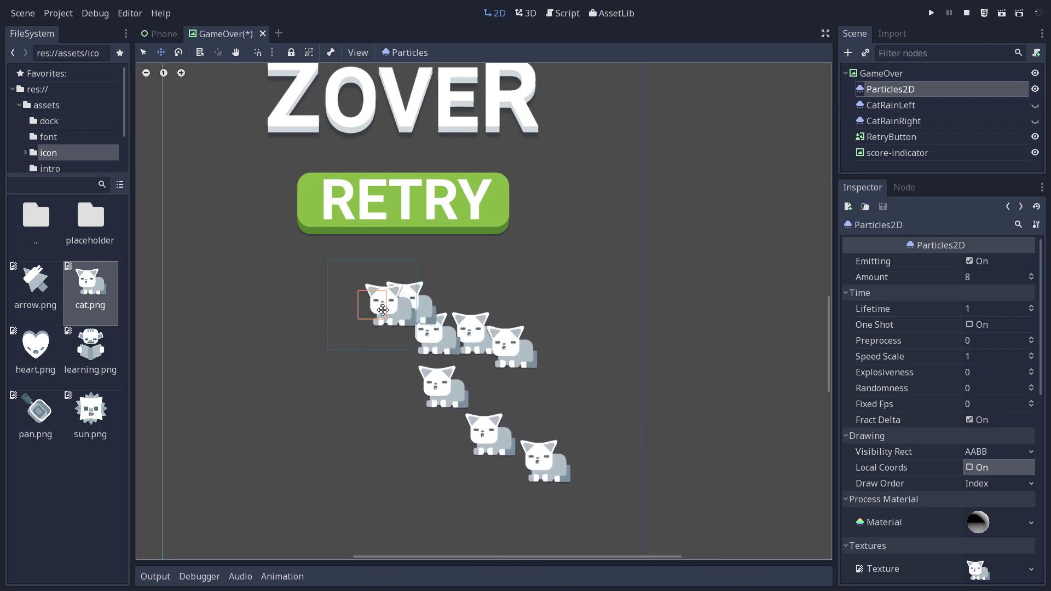
{"action": "left_click_drag", "start_coordinate": [379, 315], "coordinate": [300, 320]}
{"action": "key", "text": "e"}
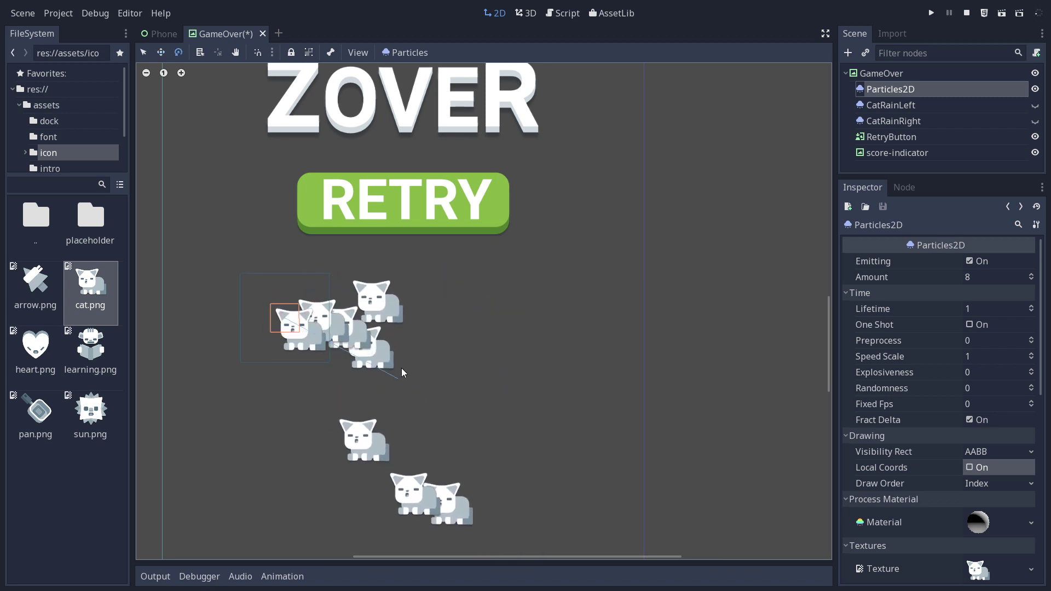
{"action": "left_click_drag", "start_coordinate": [402, 368], "coordinate": [406, 243]}
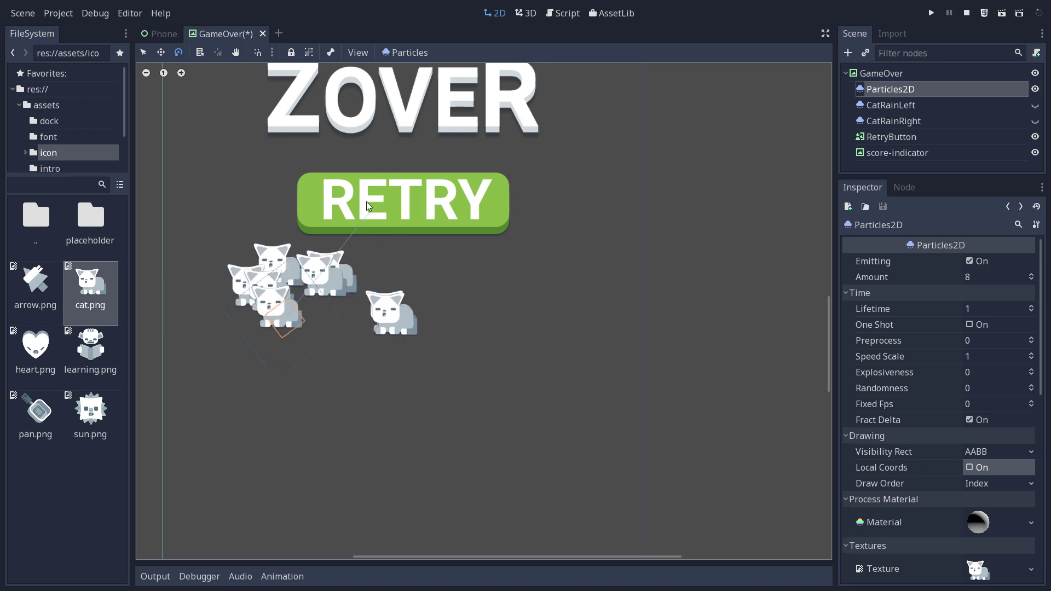
{"action": "left_click_drag", "start_coordinate": [367, 201], "coordinate": [372, 327]}
Move the emitter down and right, back below the RETRY button
{"action": "key", "text": "w"}
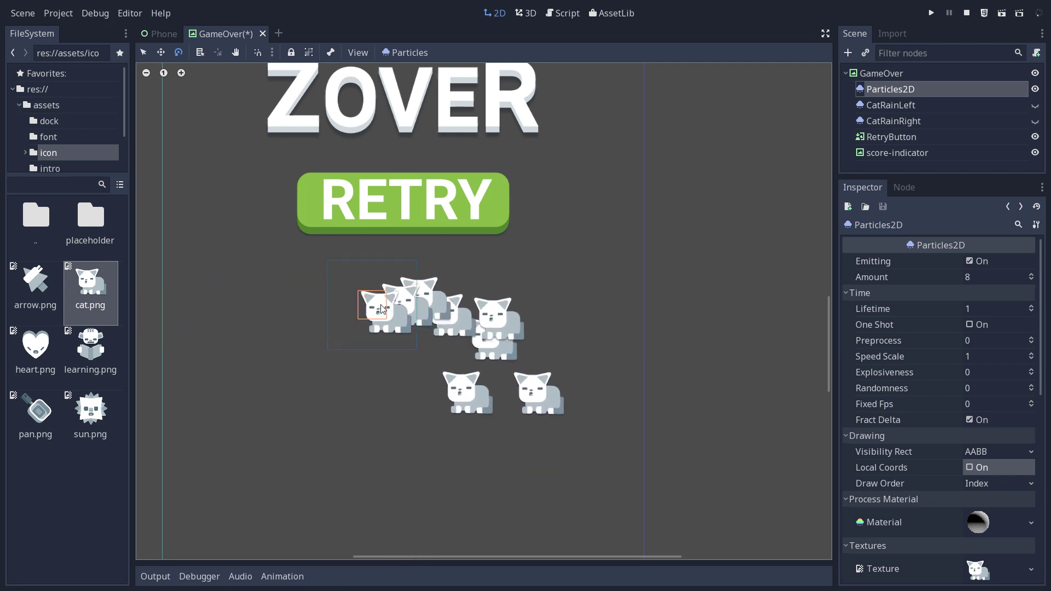
{"action": "left_click_drag", "start_coordinate": [375, 309], "coordinate": [485, 143]}
{"action": "key", "text": "e"}
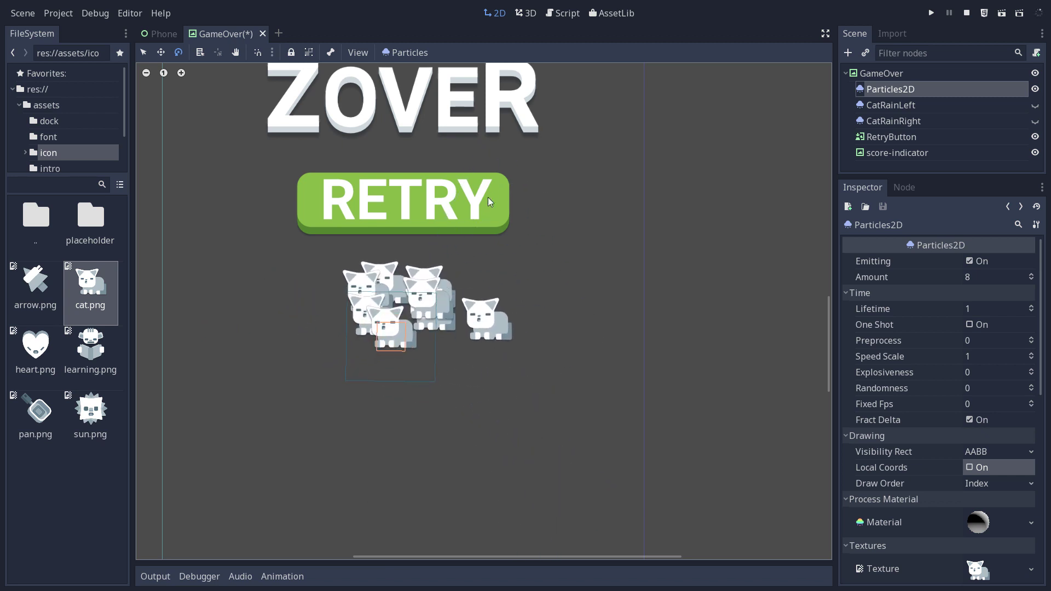